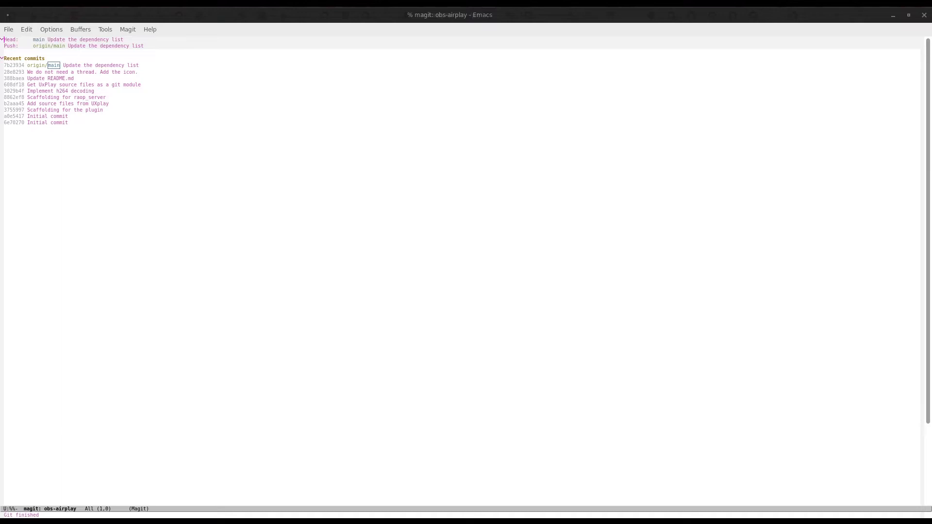
# Run /usr/bin/obs under gdb from the Emacs gud buffer, launching despite the already-running warning.
pyautogui.click(214, 401)
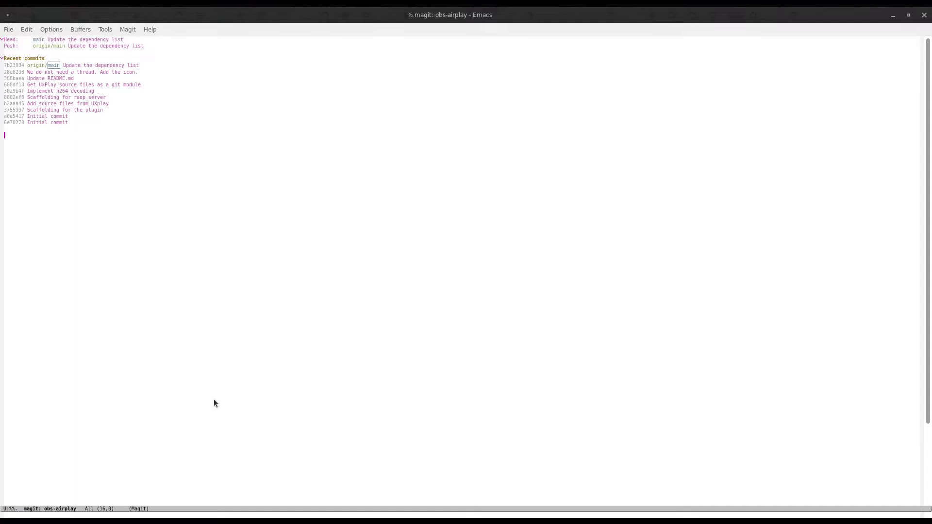
pyautogui.press('F5')
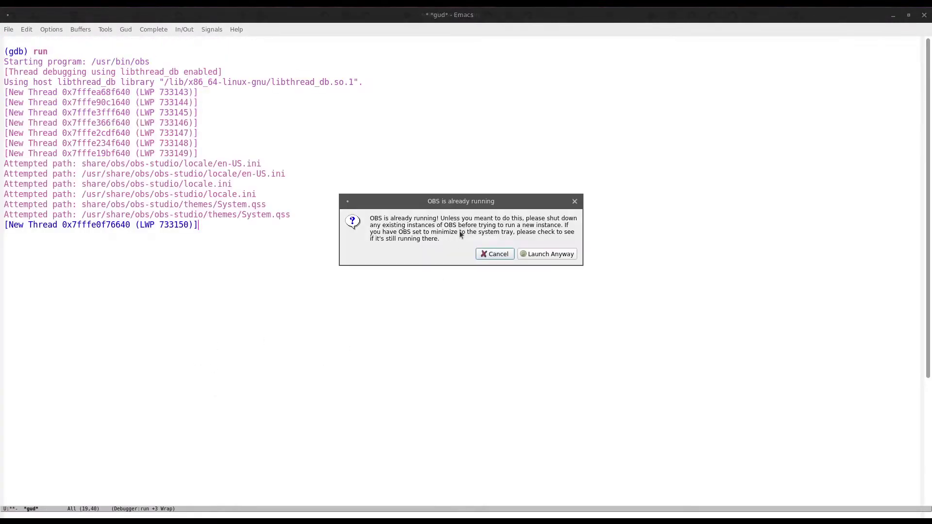
pyautogui.click(555, 216)
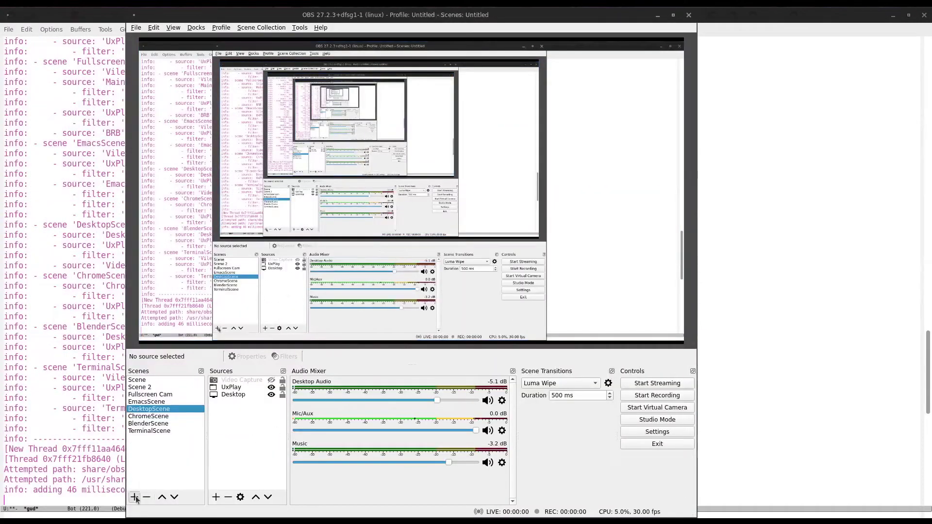
# Add a scene named Scene 3, then create and select an AirPlay source in it.
pyautogui.click(134, 497)
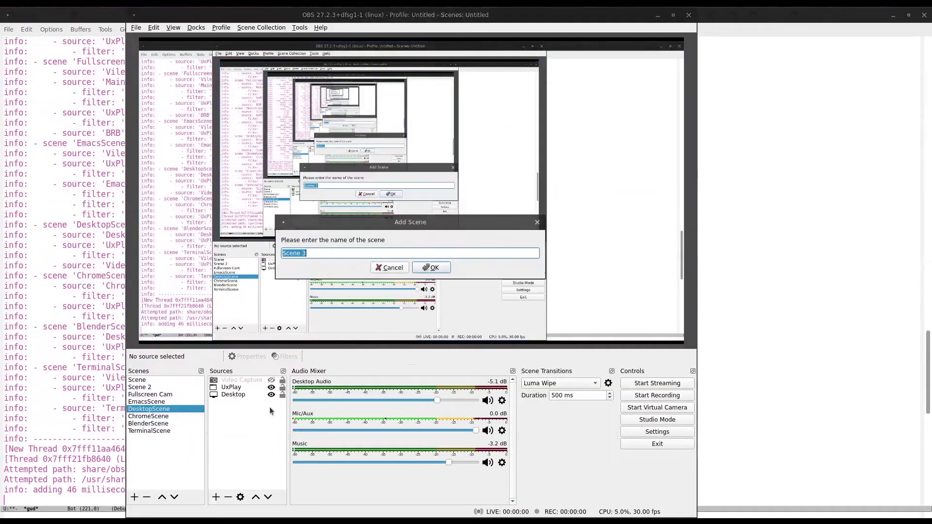
pyautogui.press('Return')
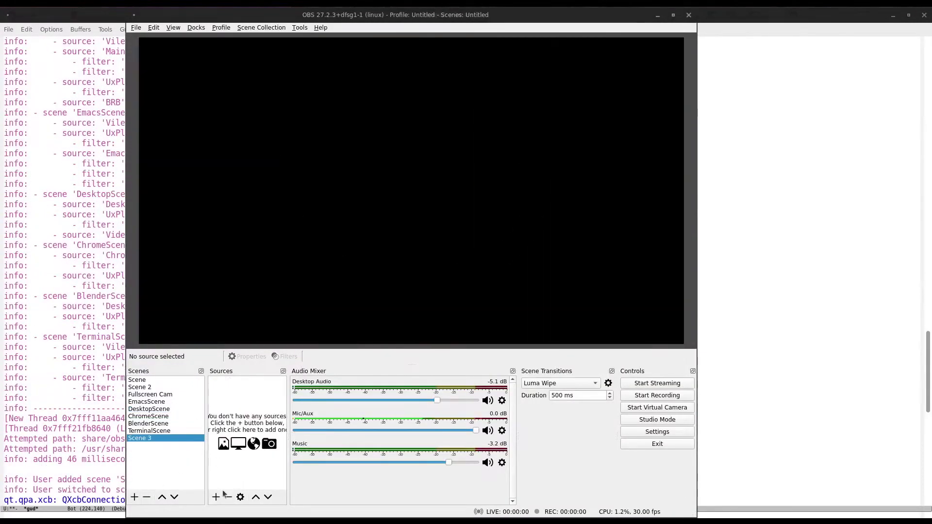
pyautogui.click(216, 496)
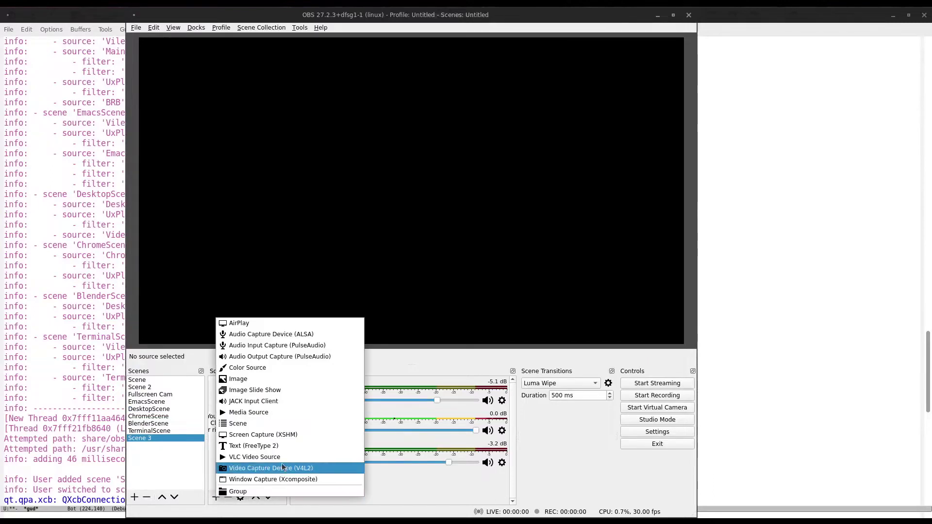
pyautogui.click(254, 325)
pyautogui.press('Return')
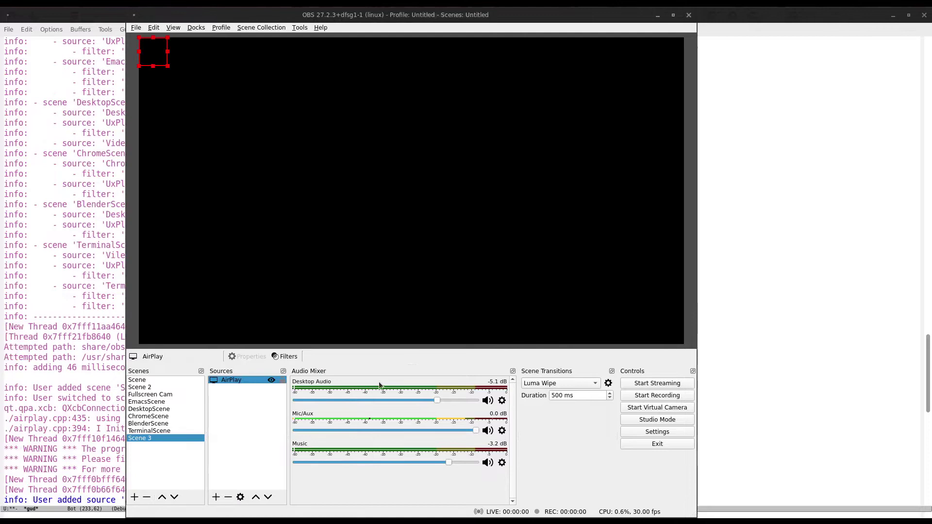
pyautogui.click(248, 419)
pyautogui.click(232, 380)
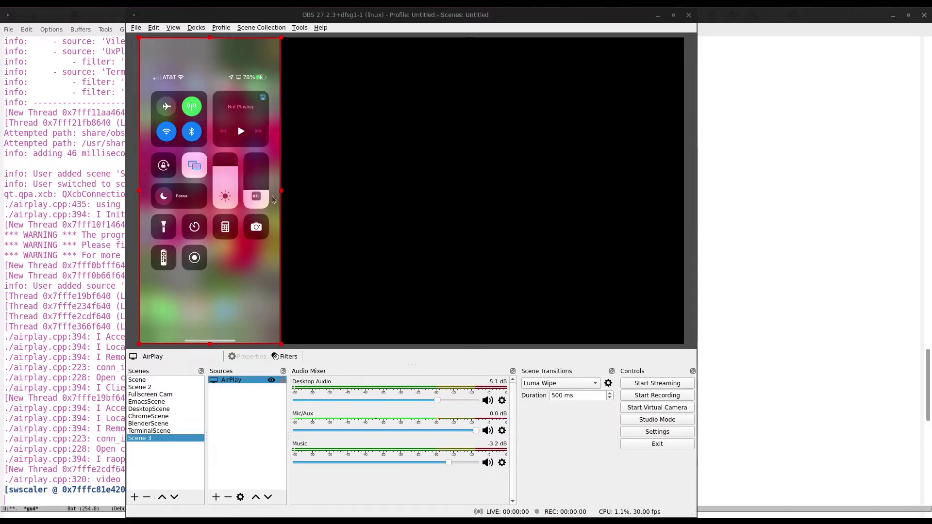
# Centre the AirPlay feed, then snap its bottom and top edges to the canvas edges.
pyautogui.moveTo(210, 184); pyautogui.dragTo(412, 187)
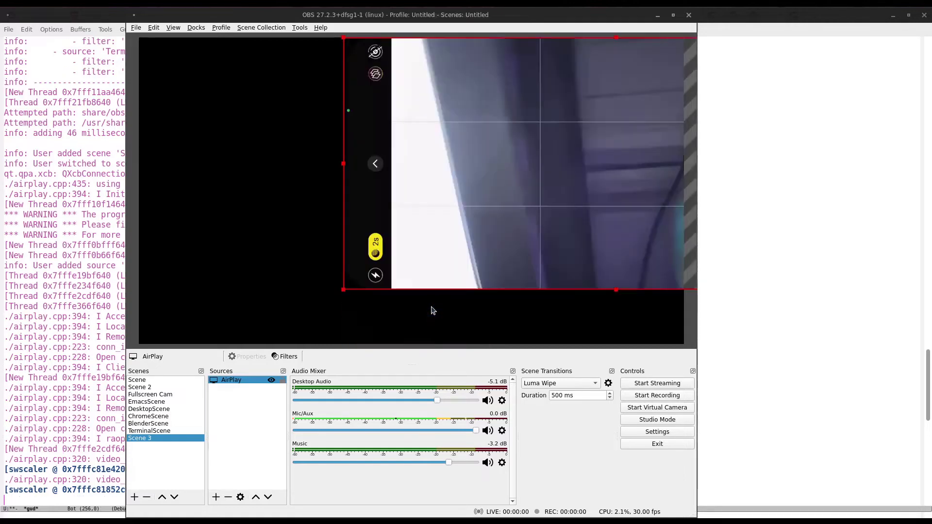
pyautogui.moveTo(445, 227); pyautogui.dragTo(376, 208)
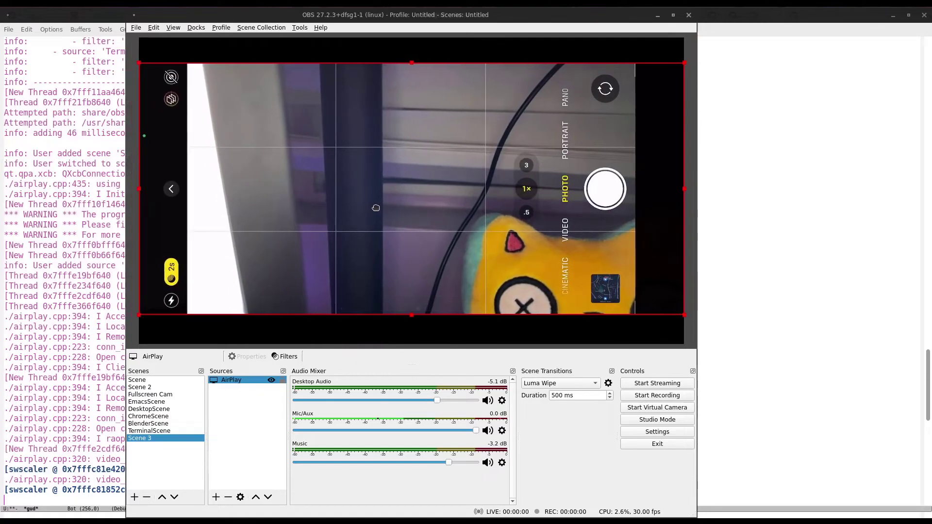
pyautogui.moveTo(401, 255); pyautogui.dragTo(397, 273)
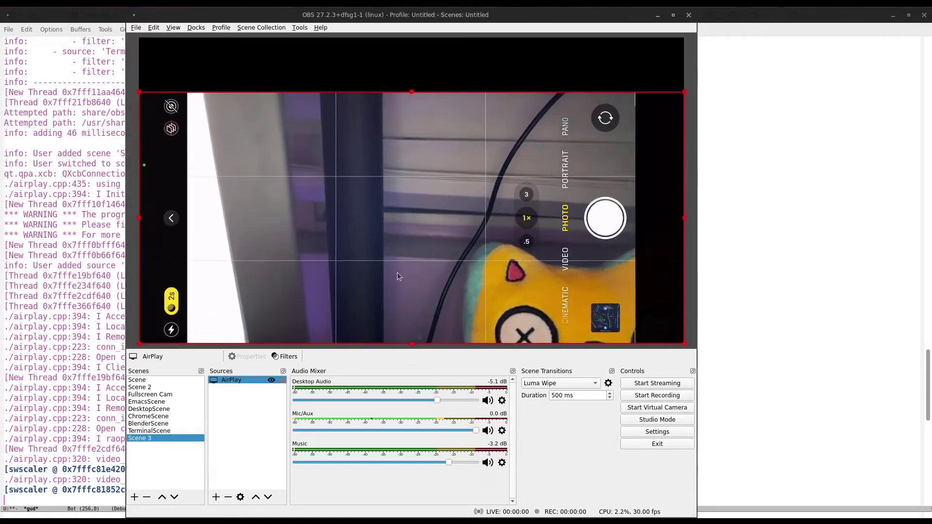
pyautogui.moveTo(406, 241); pyautogui.dragTo(406, 190)
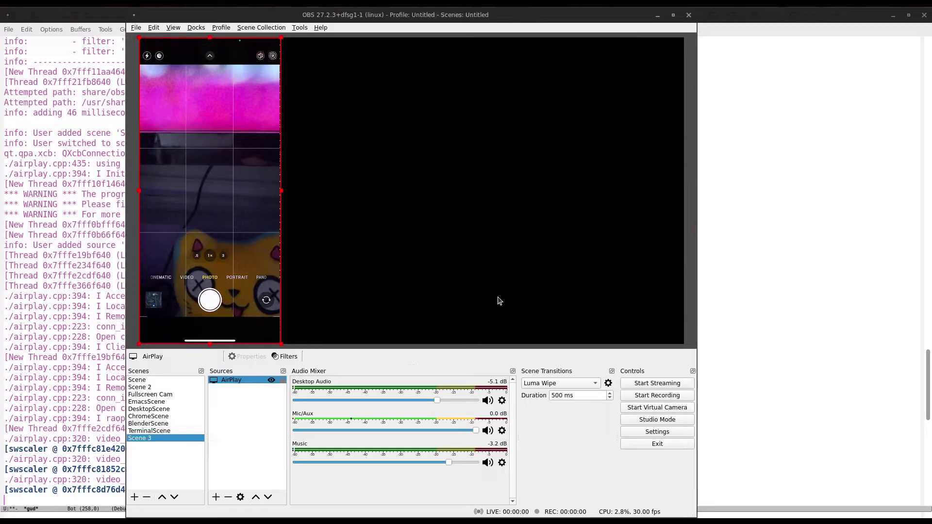
# Deselect the AirPlay source by clicking empty space in the preview.
pyautogui.click(301, 204)
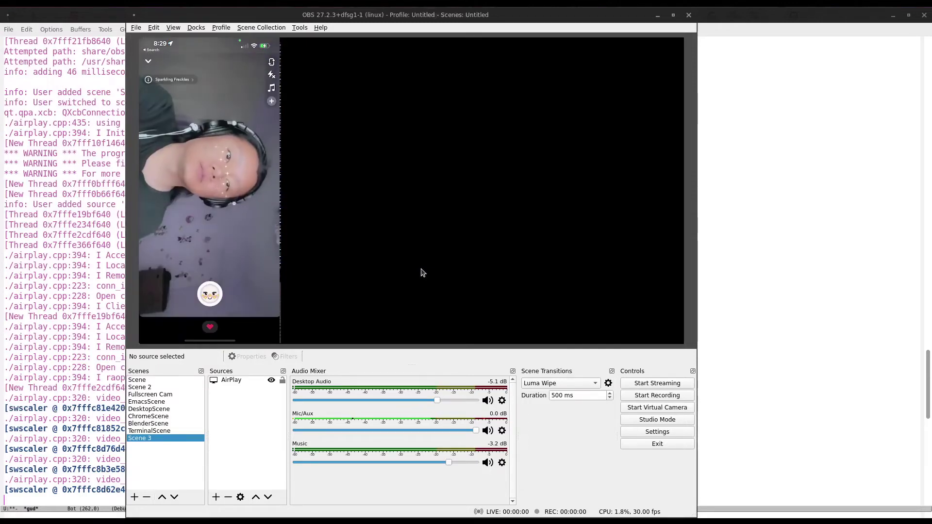
# Rotate the AirPlay source 90° clockwise, move it bottom-right, then Reset Transform to upright.
pyautogui.click(255, 267)
pyautogui.rightClick(246, 238)
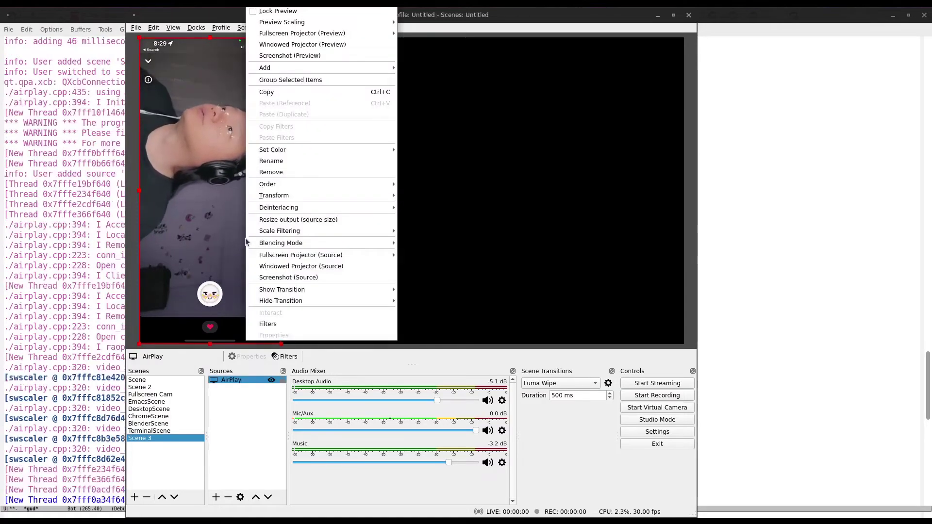
pyautogui.moveTo(320, 195)
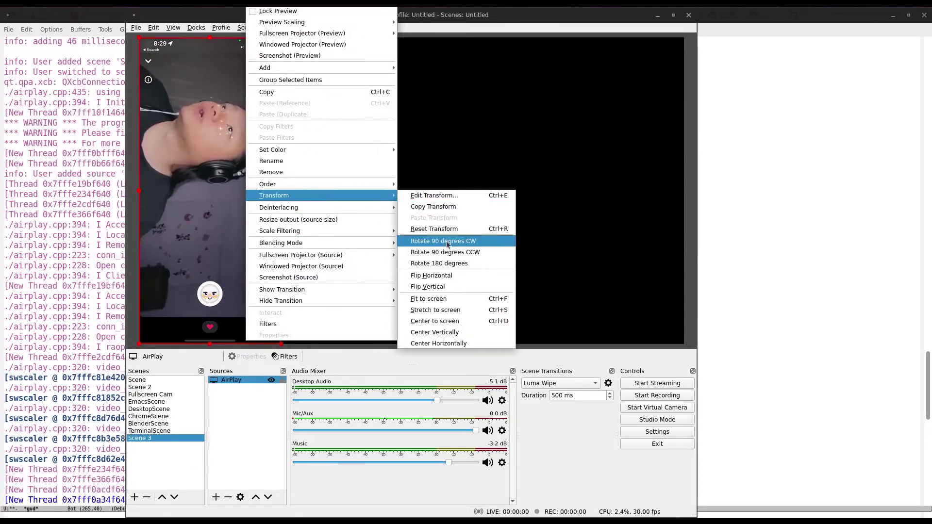
pyautogui.click(445, 252)
pyautogui.moveTo(311, 112); pyautogui.dragTo(559, 283)
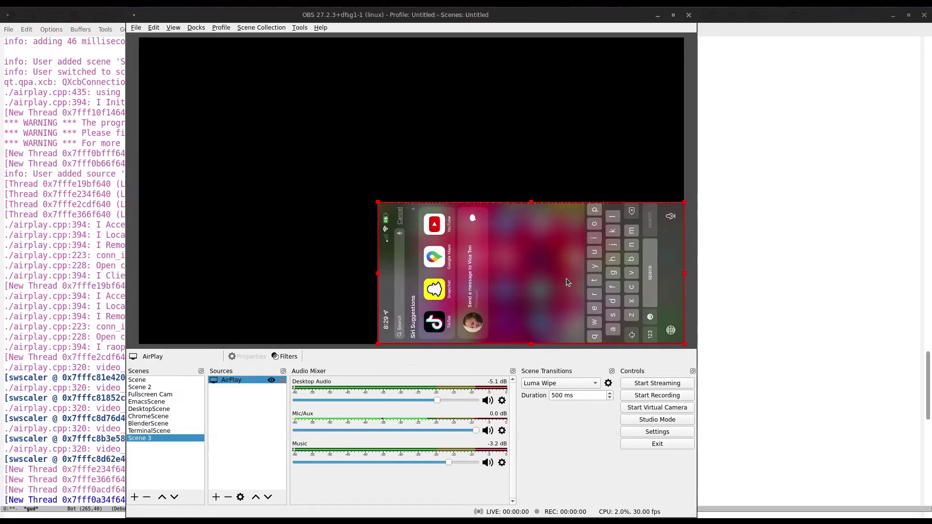
pyautogui.rightClick(568, 281)
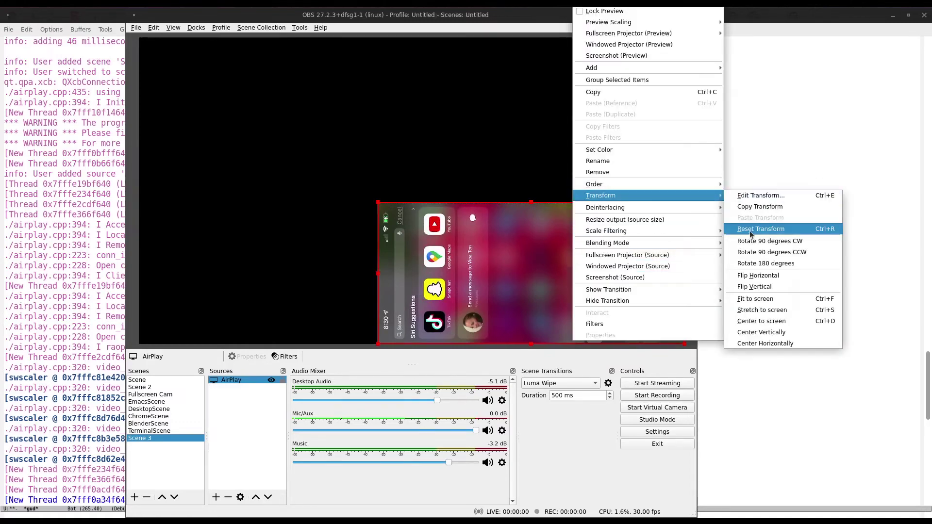
pyautogui.click(749, 230)
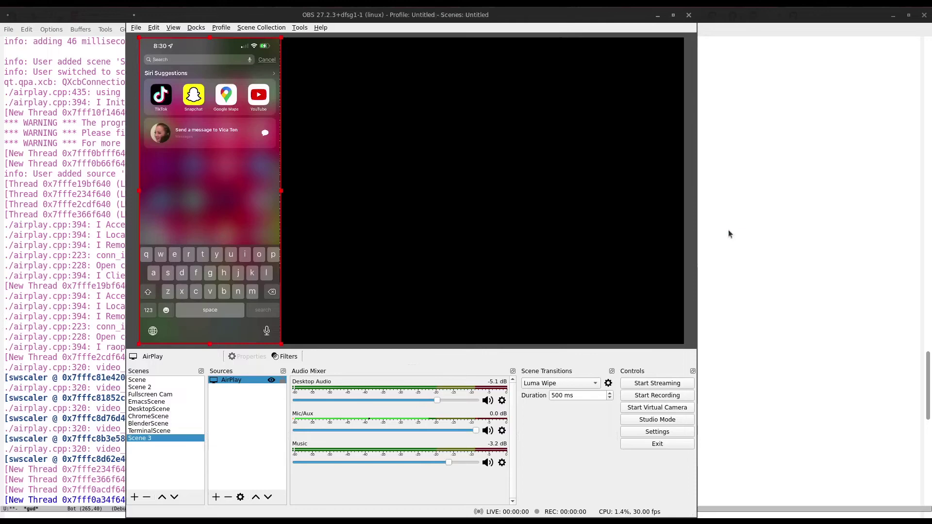